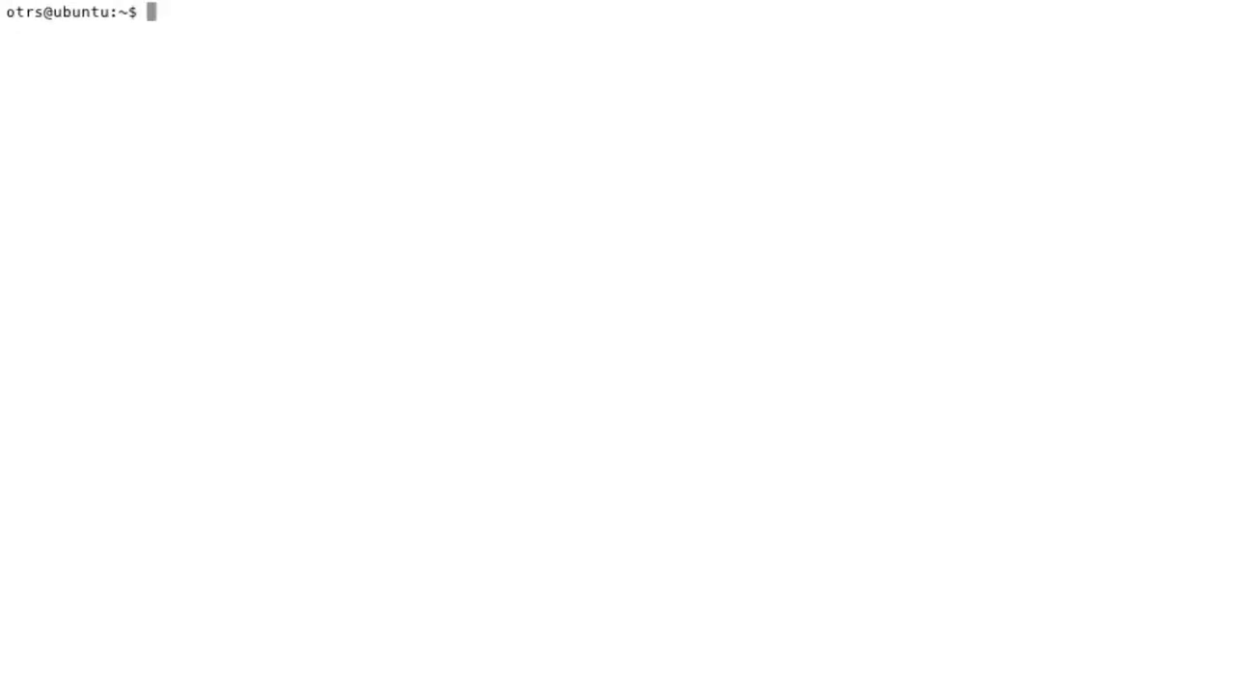
Change into Kernel/Output/HTML/Standard/ and list its .dtl template files
{"action": "type", "text": "cd Kernel/Output/HTML/Standard/"}
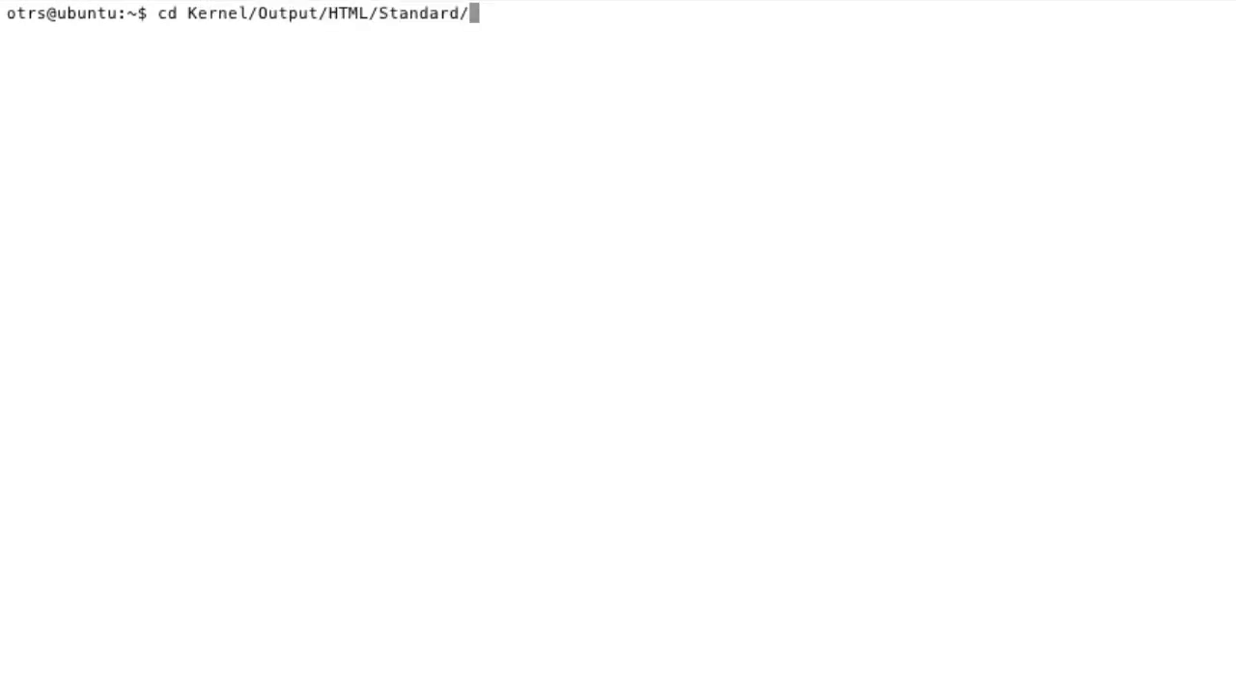
{"action": "key", "text": "Return"}
{"action": "type", "text": "ls"}
{"action": "key", "text": "Return"}
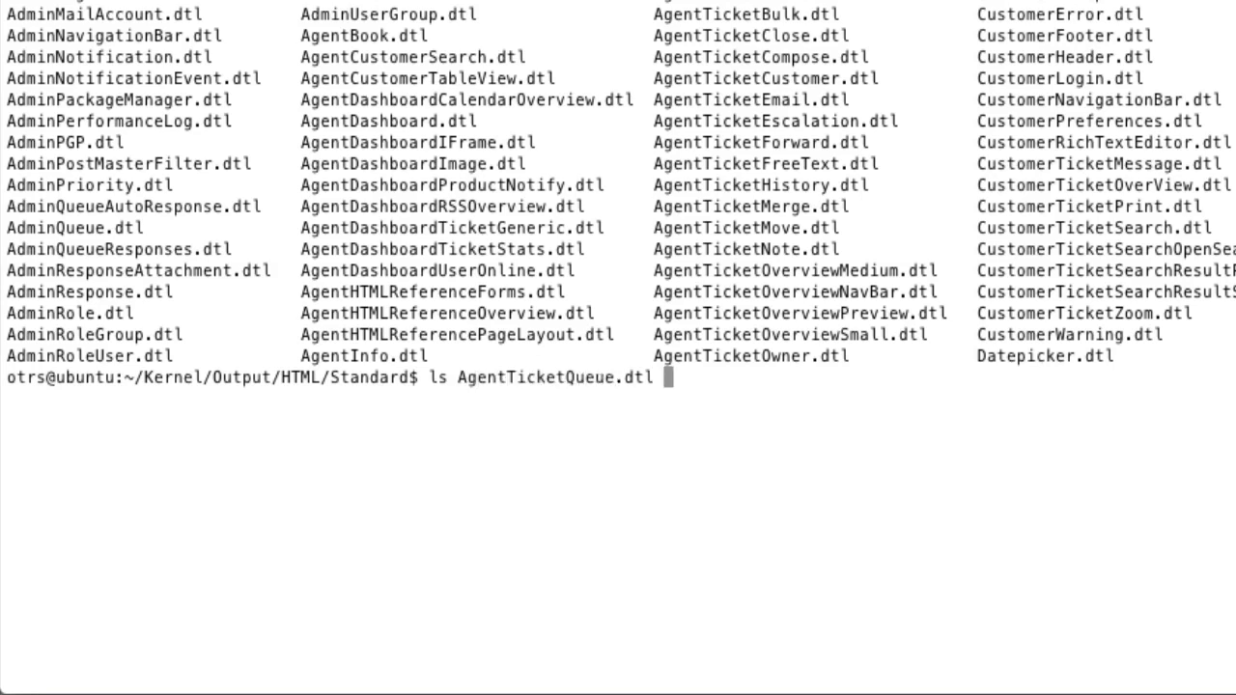
Confirm AgentTicketQueue.dtl exists, then copy the AgentTicketOverviewSmall.dtl file name from the listing
{"action": "key", "text": "Return"}
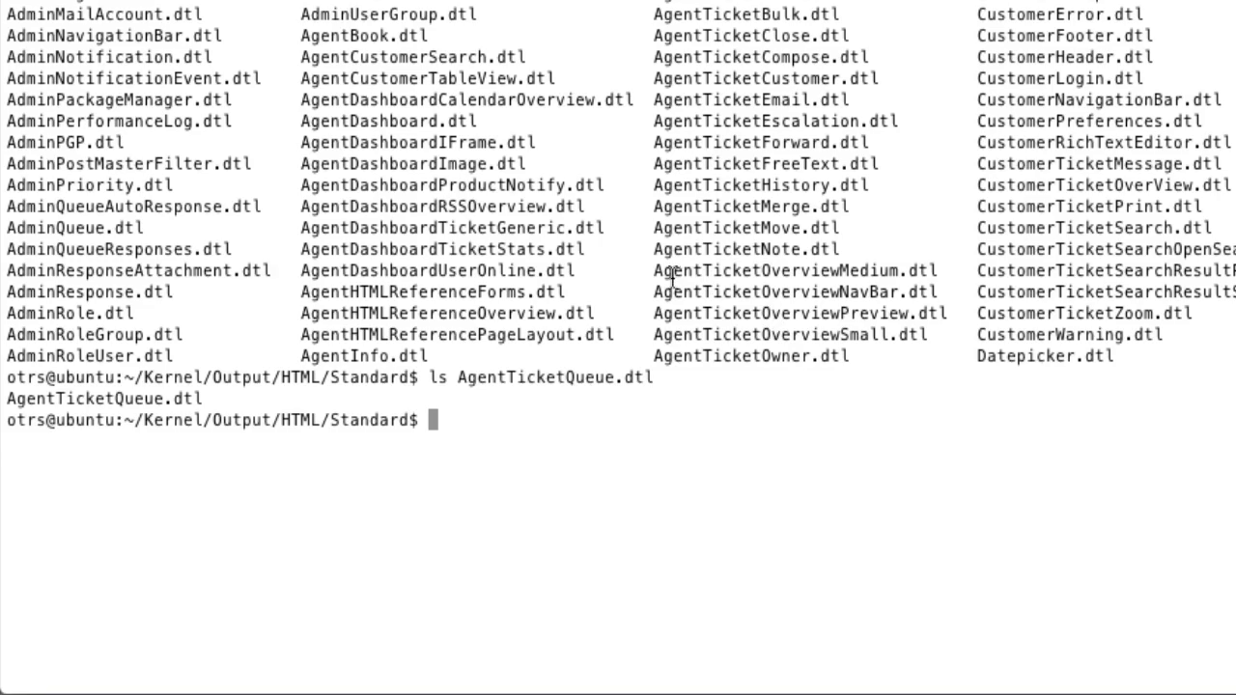
{"action": "left_click_drag", "start_coordinate": [654, 271], "coordinate": [810, 278]}
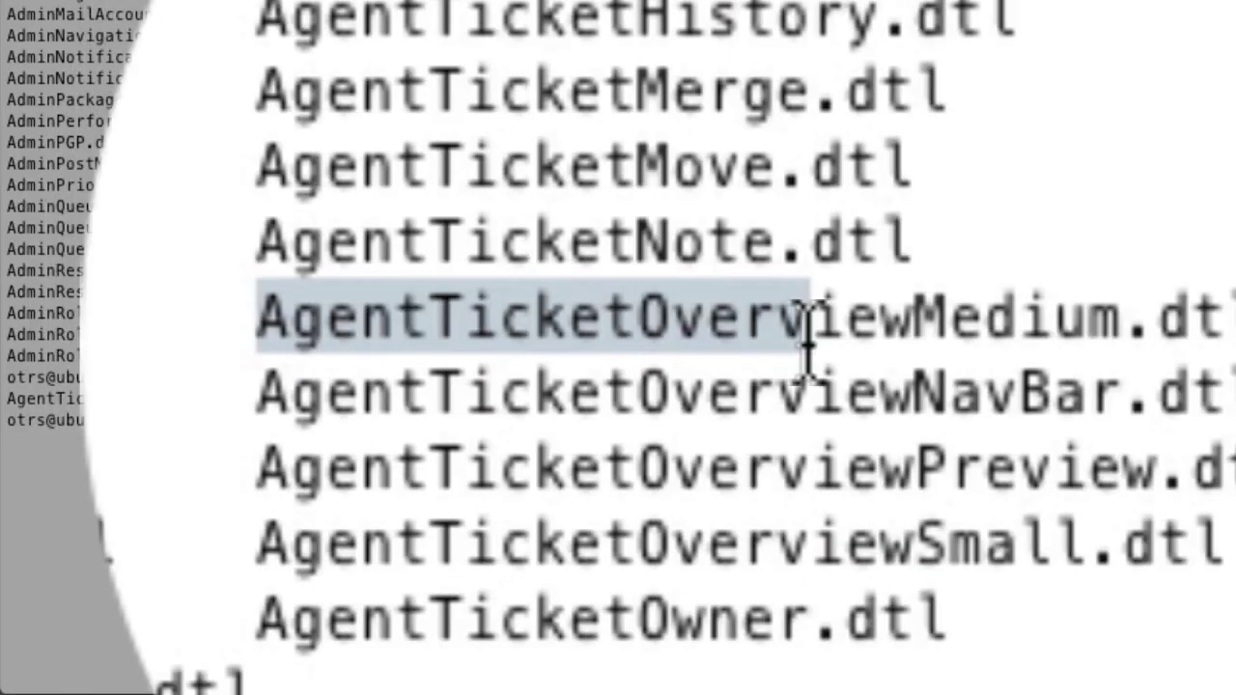
{"action": "left_click_drag", "start_coordinate": [809, 343], "coordinate": [913, 343]}
{"action": "double_click", "coordinate": [1015, 328]}
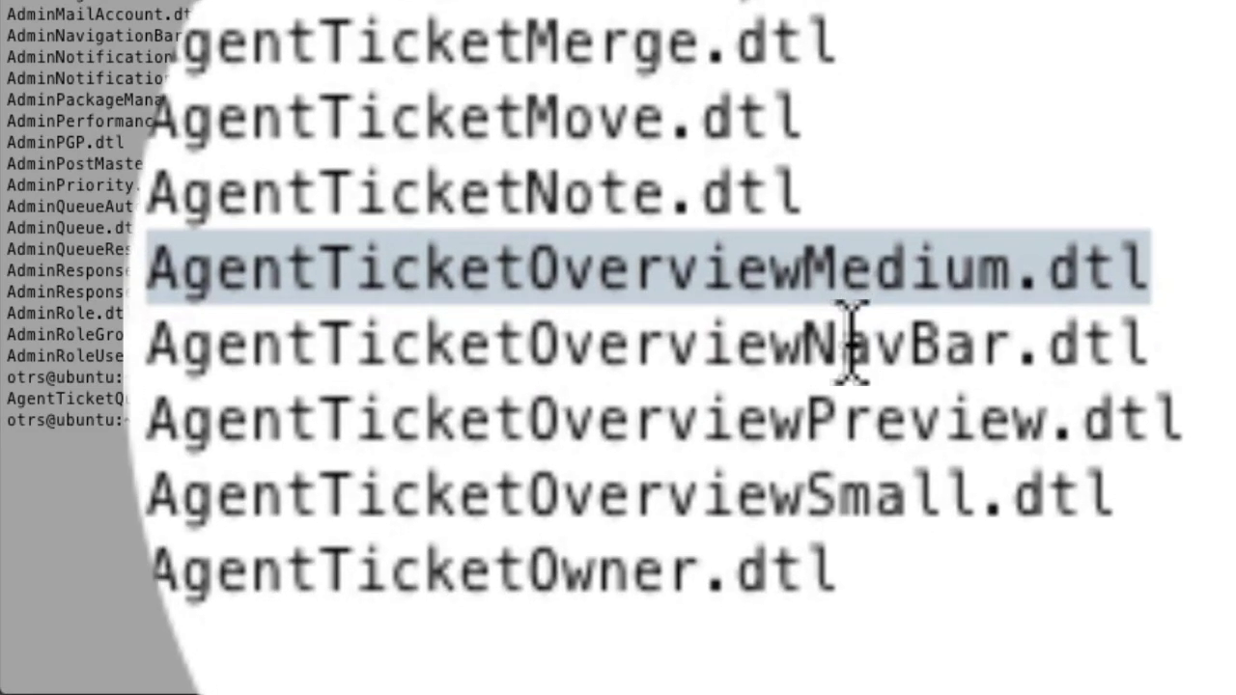
{"action": "double_click", "coordinate": [850, 343]}
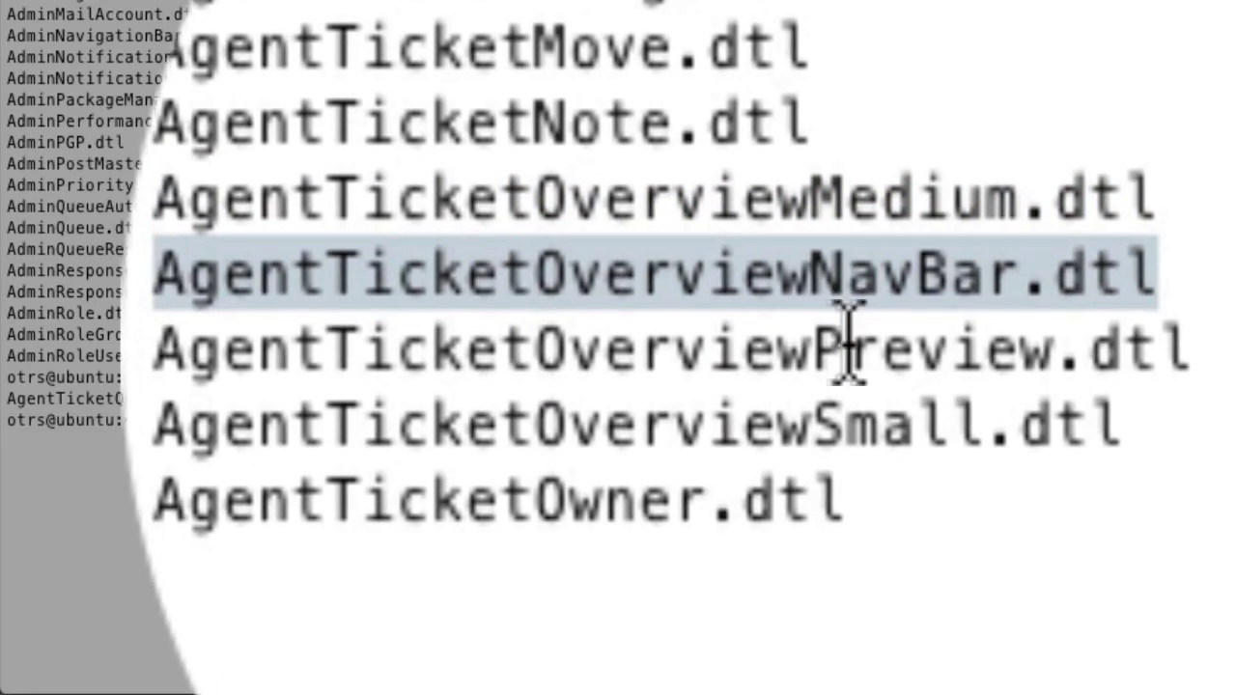
{"action": "double_click", "coordinate": [850, 328]}
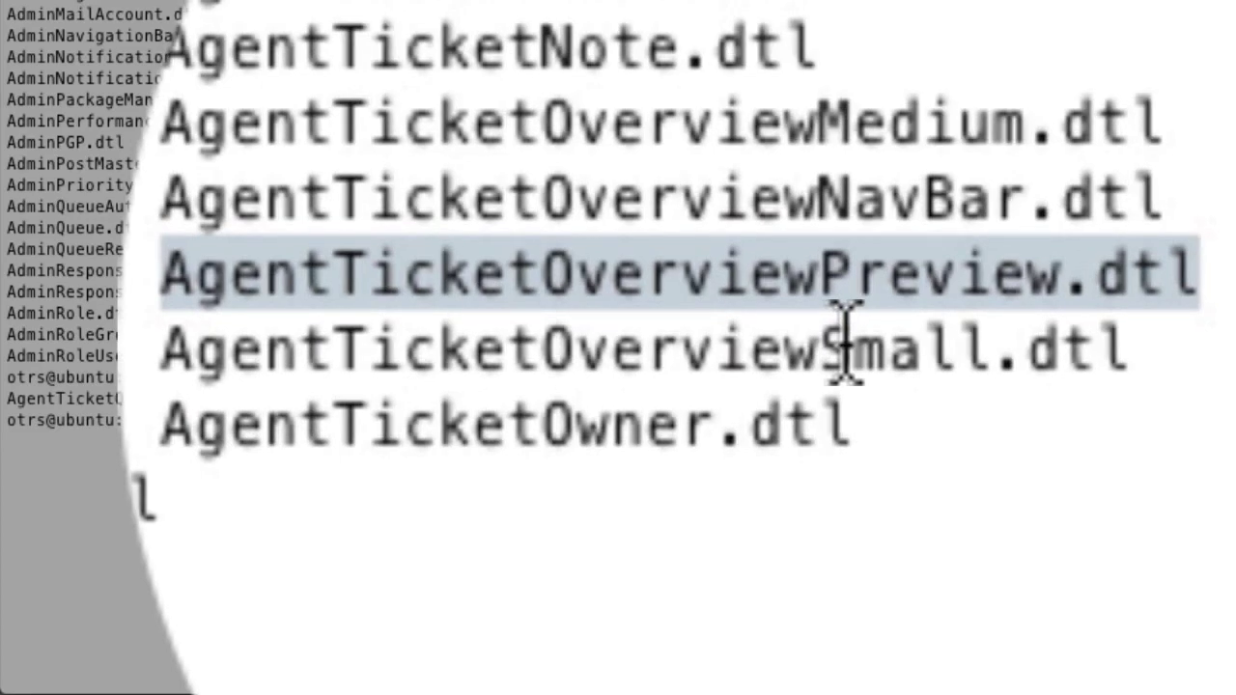
{"action": "double_click", "coordinate": [845, 345]}
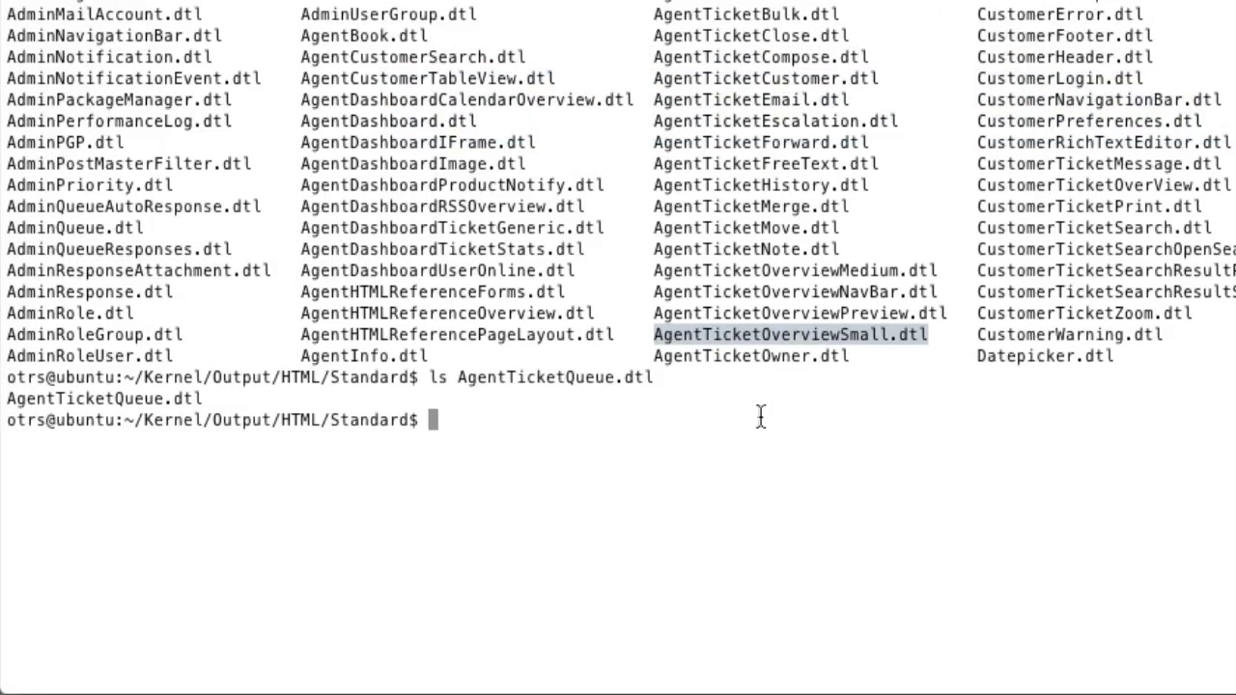
{"action": "left_click", "coordinate": [761, 416]}
{"action": "double_click", "coordinate": [794, 335]}
Open AgentTicketOverviewSmall.dtl in vi using the pasted file name
{"action": "type", "text": "vi"}
{"action": "middle_click", "coordinate": [794, 335]}
{"action": "key", "text": "Return"}
Search for Subject until reaching the line with $QData{"Subject","30"}
{"action": "type", "text": "/Subject"}
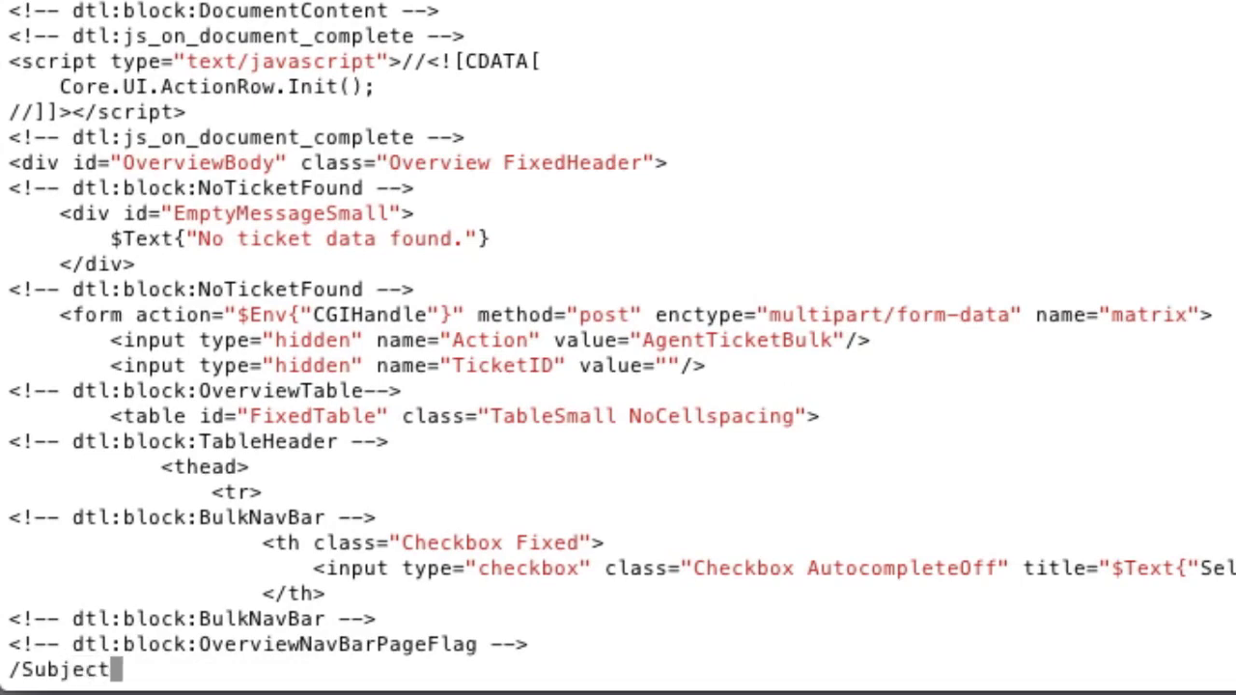
{"action": "key", "text": "Return"}
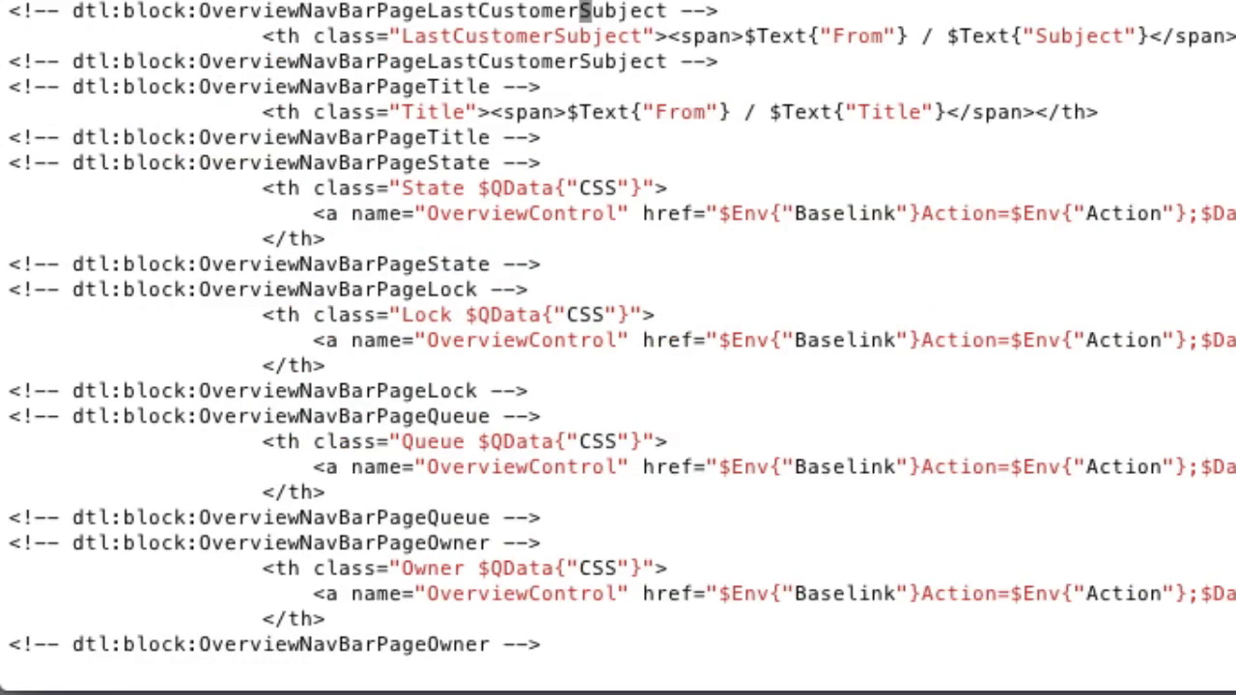
{"action": "key", "text": "n"}
{"action": "key", "text": "n"}
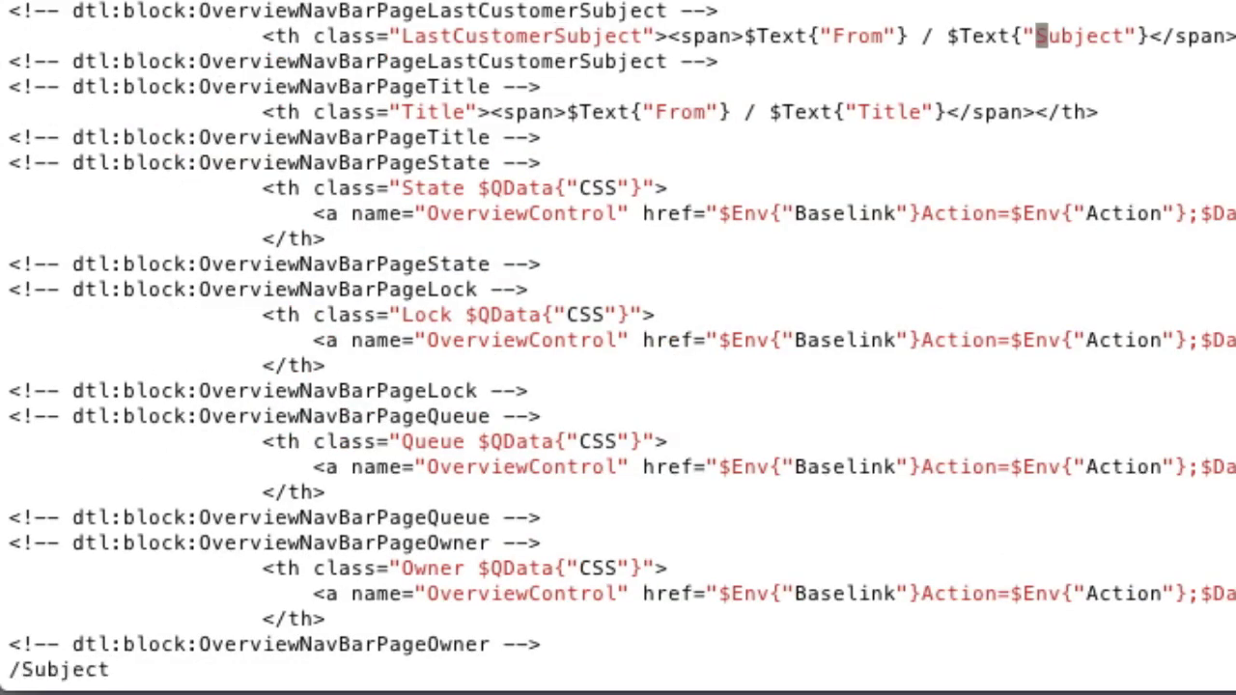
{"action": "key", "text": "n"}
{"action": "key", "text": "n"}
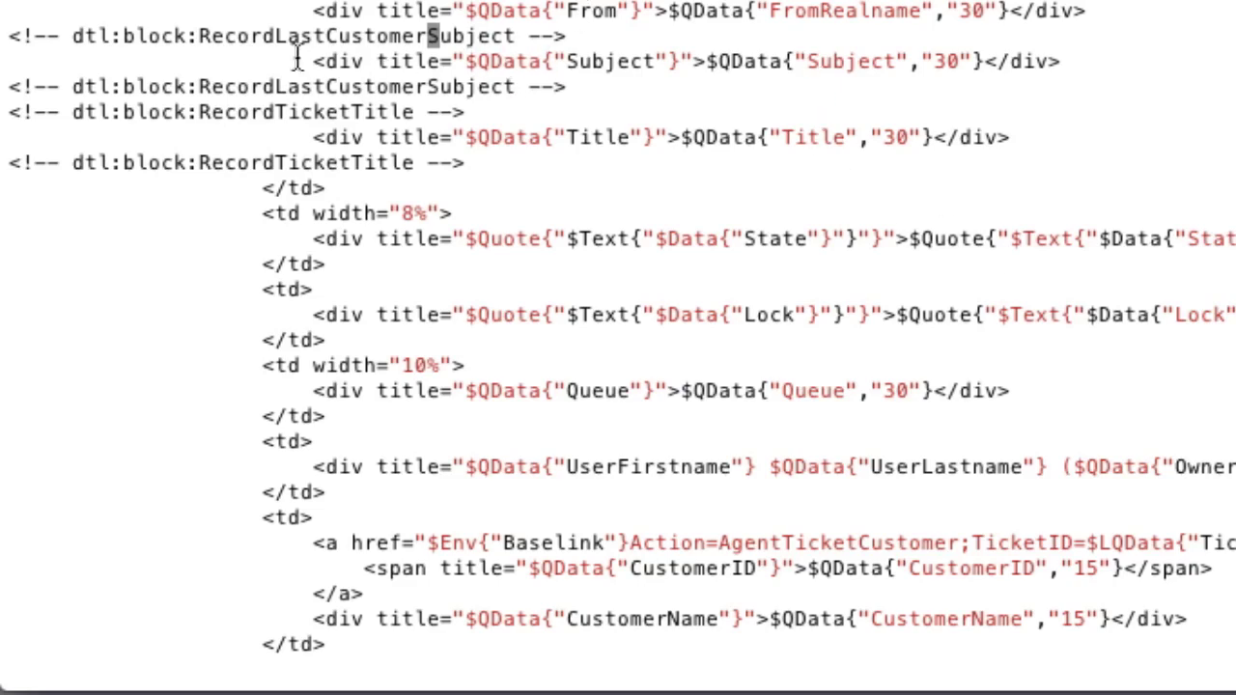
{"action": "left_click_drag", "start_coordinate": [312, 60], "coordinate": [996, 61]}
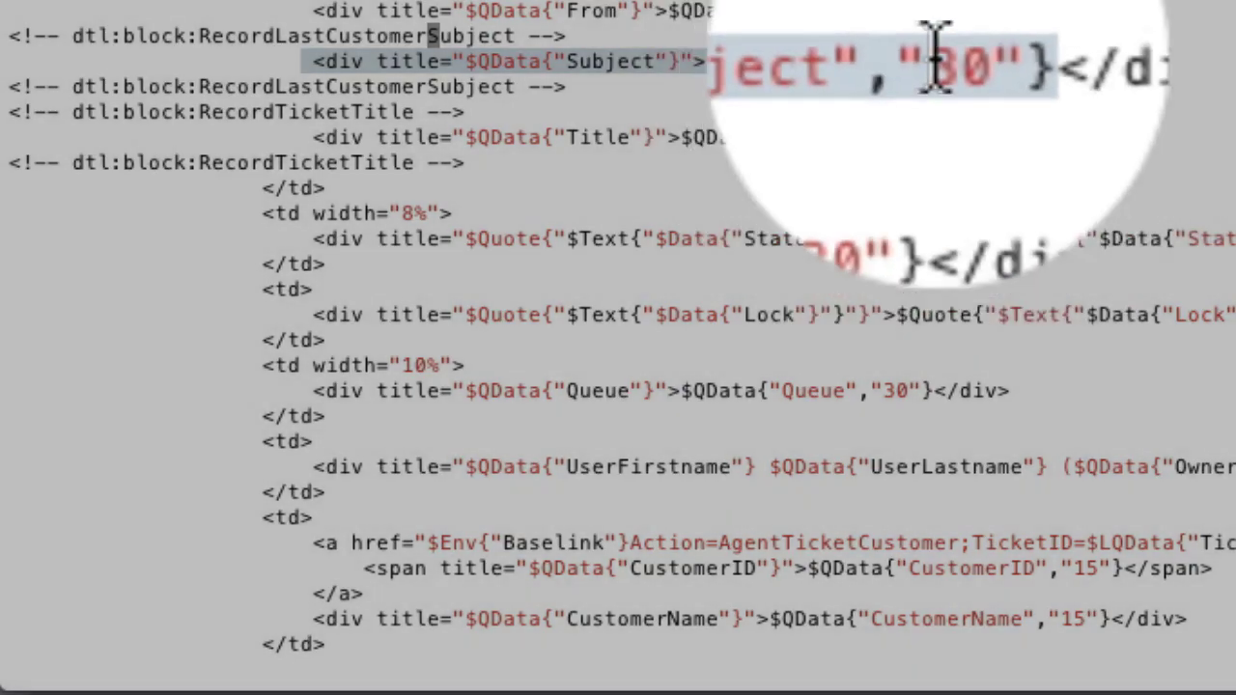
Replace the 30 subject limit with 100 and save the template with :w
{"action": "double_click", "coordinate": [948, 61]}
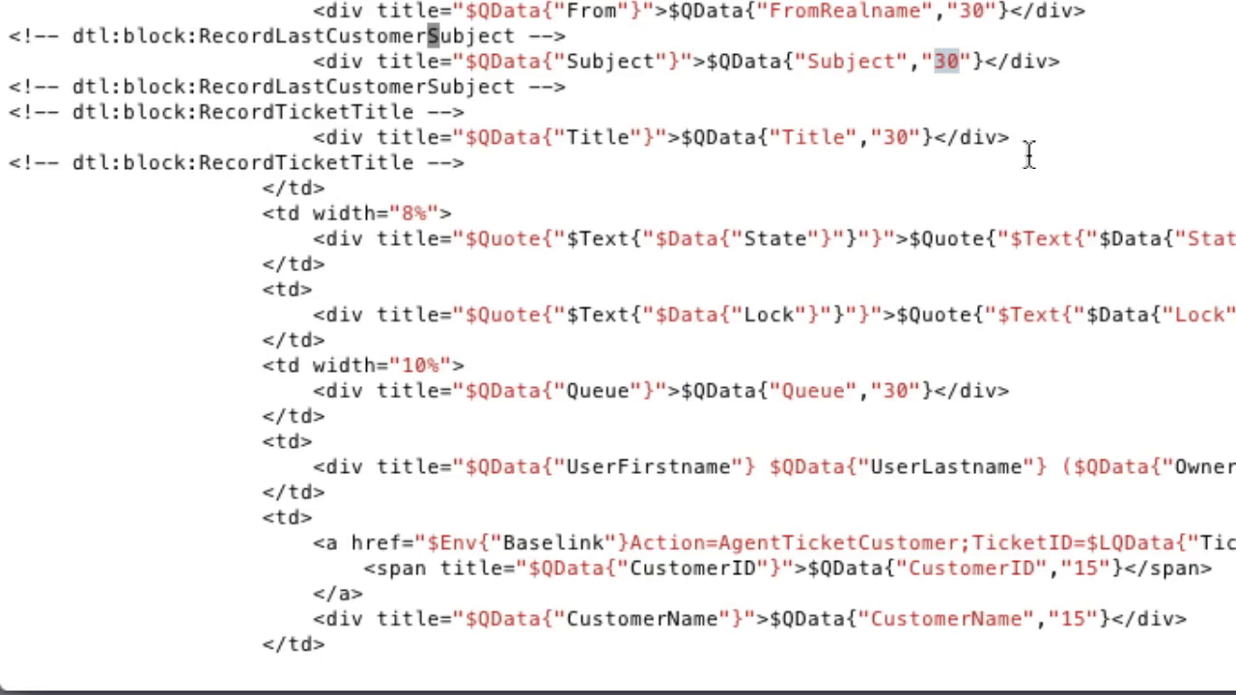
{"action": "key", "text": "j"}
{"action": "key", "text": "slash"}
{"action": "type", "text": "30"}
{"action": "key", "text": "Return"}
{"action": "type", "text": "cw"}
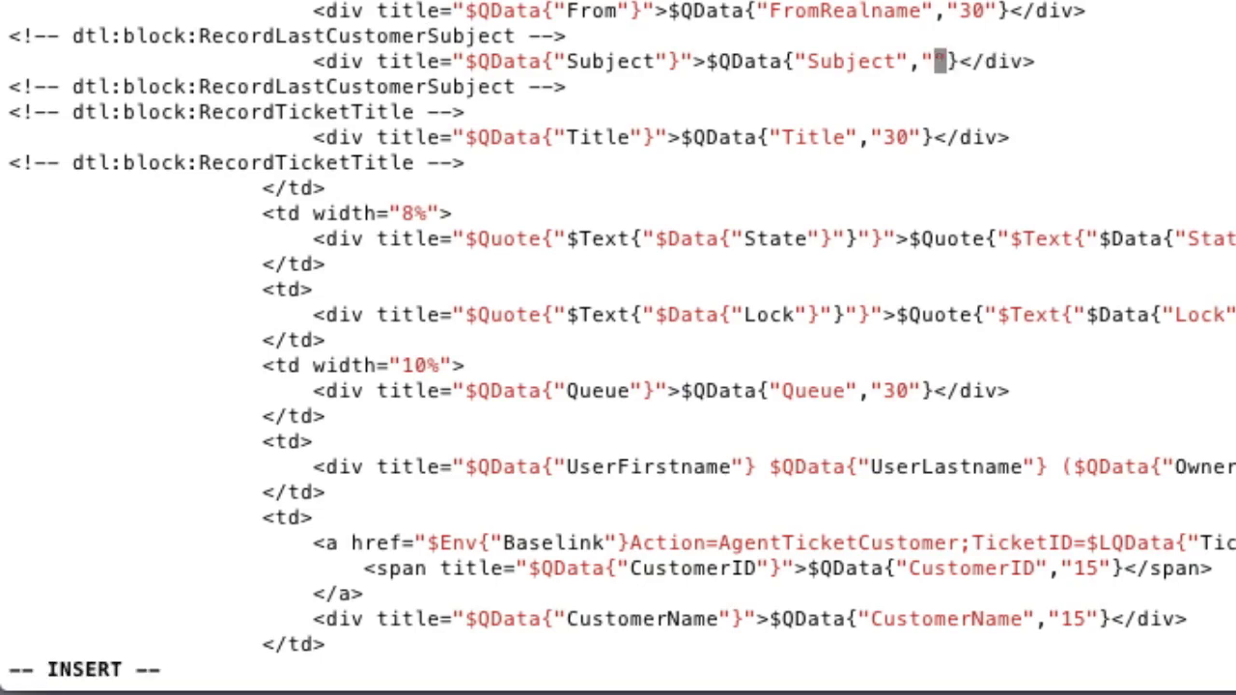
{"action": "type", "text": "100"}
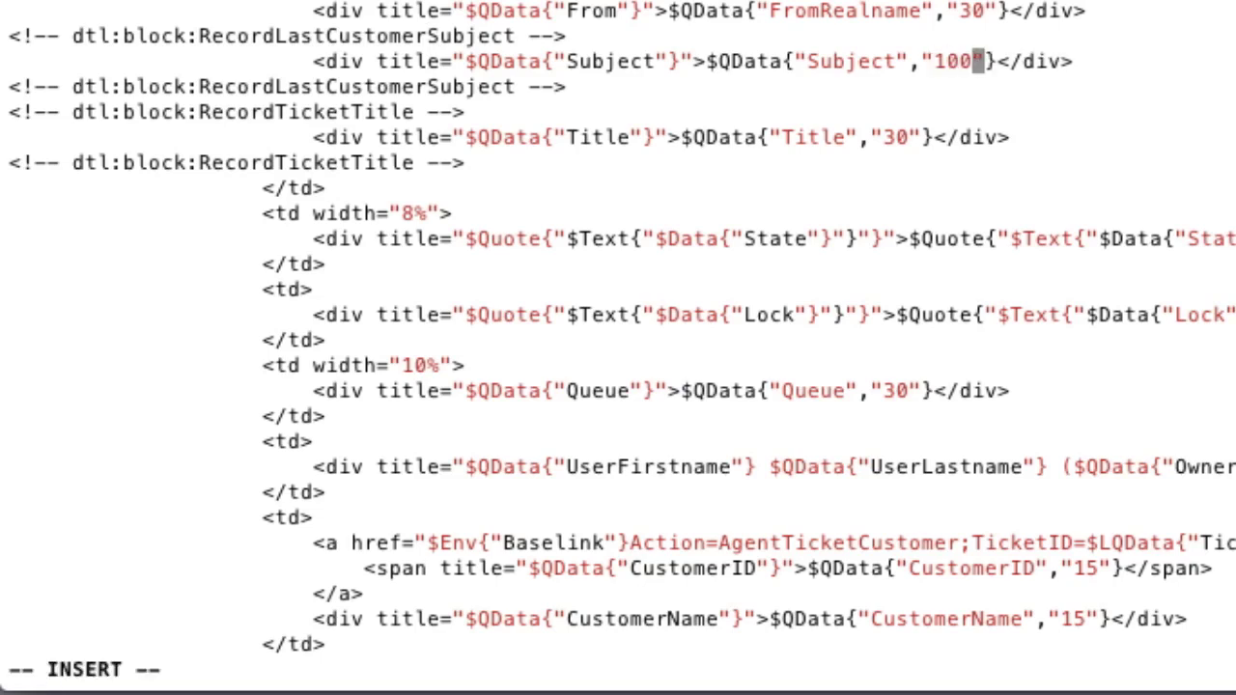
{"action": "key", "text": "Escape"}
{"action": "type", "text": ":w"}
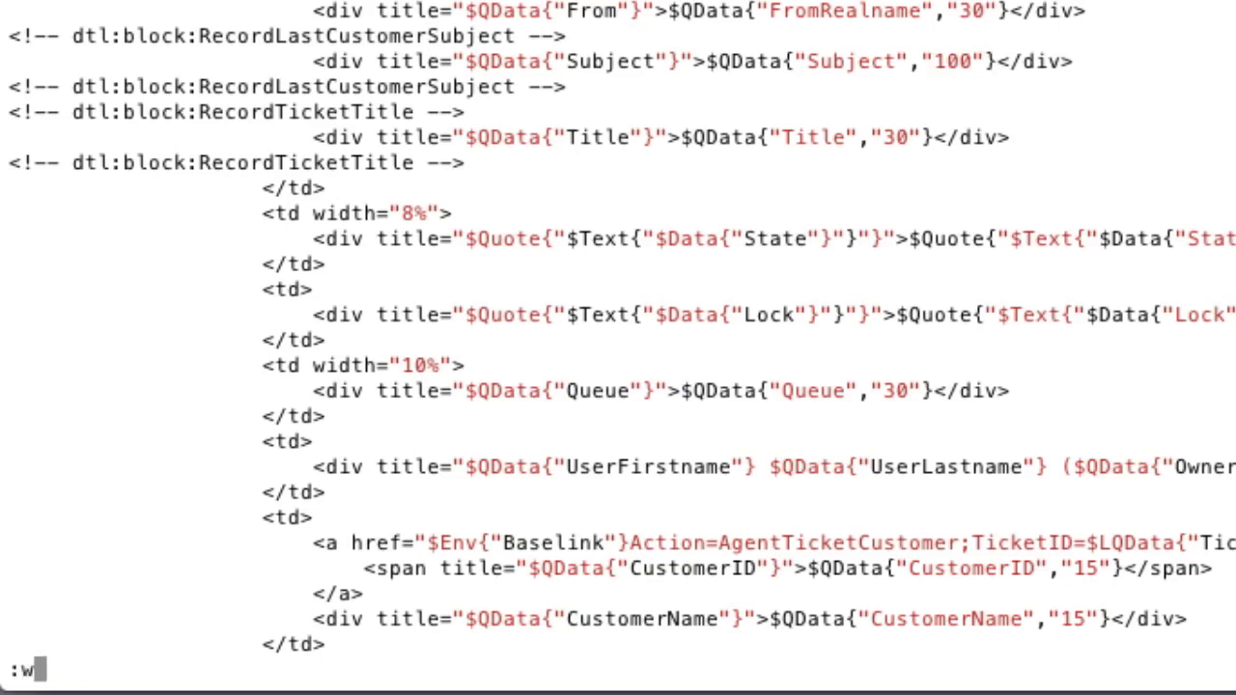
{"action": "key", "text": "Return"}
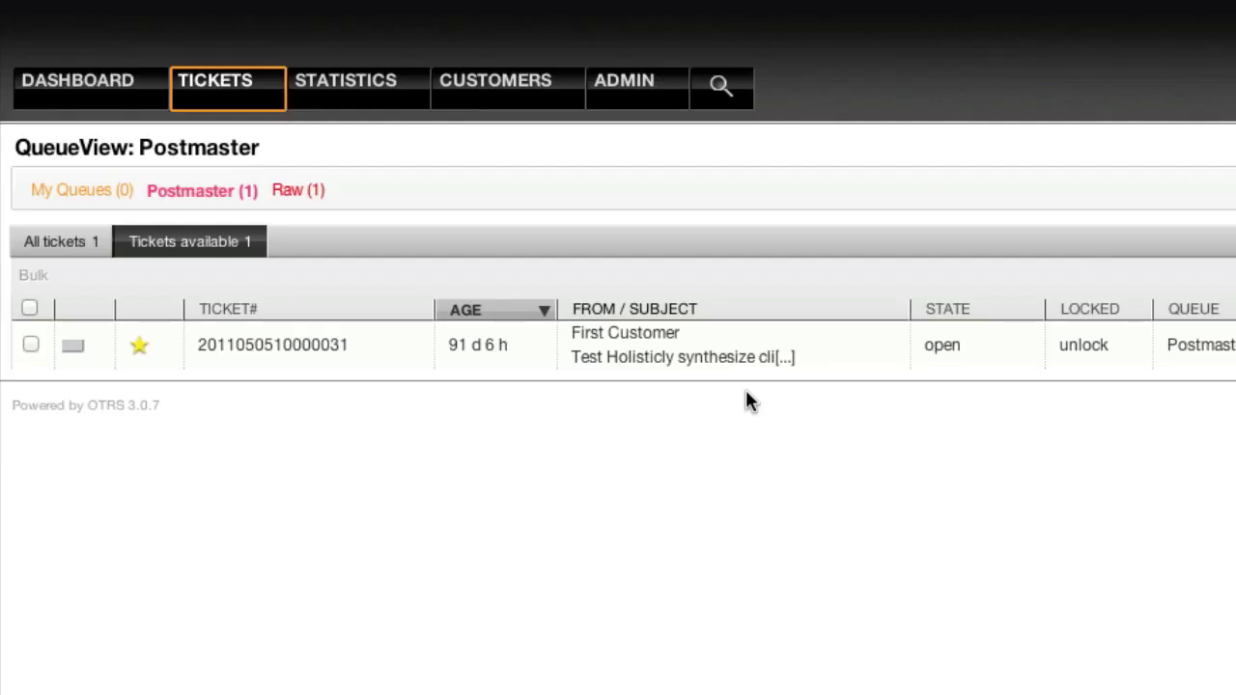
Reload the Postmaster queue view with F5 to show longer ticket subjects
{"action": "key", "text": "F5"}
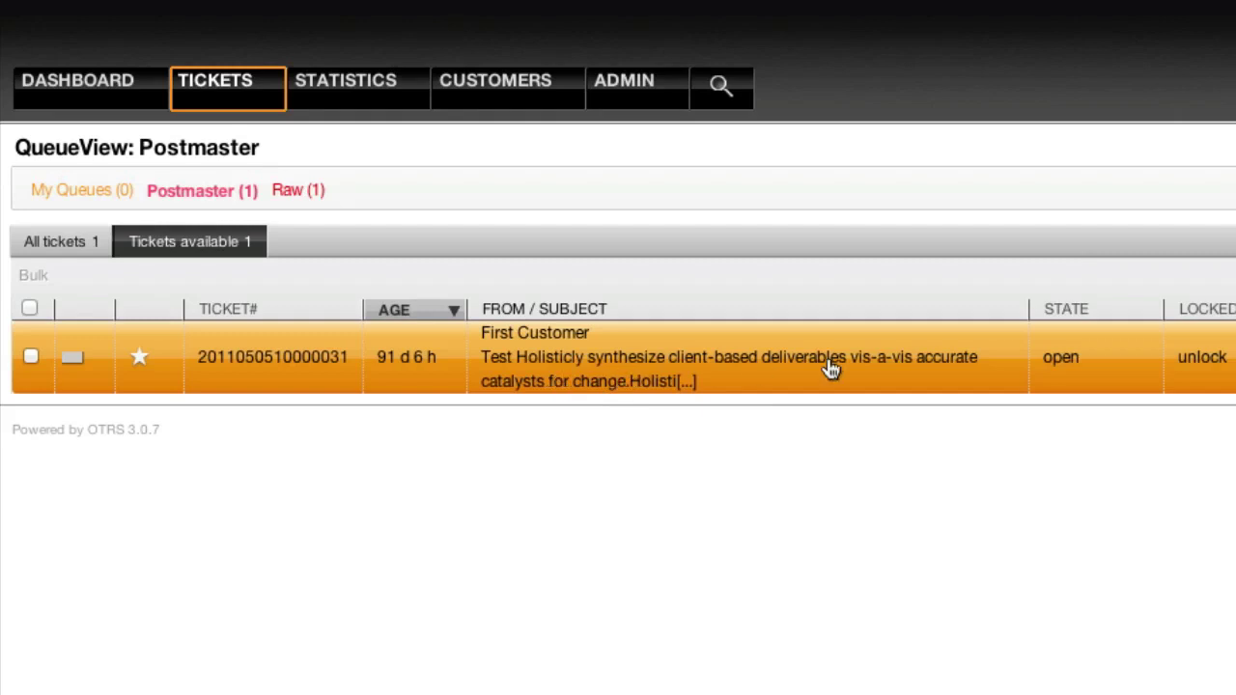